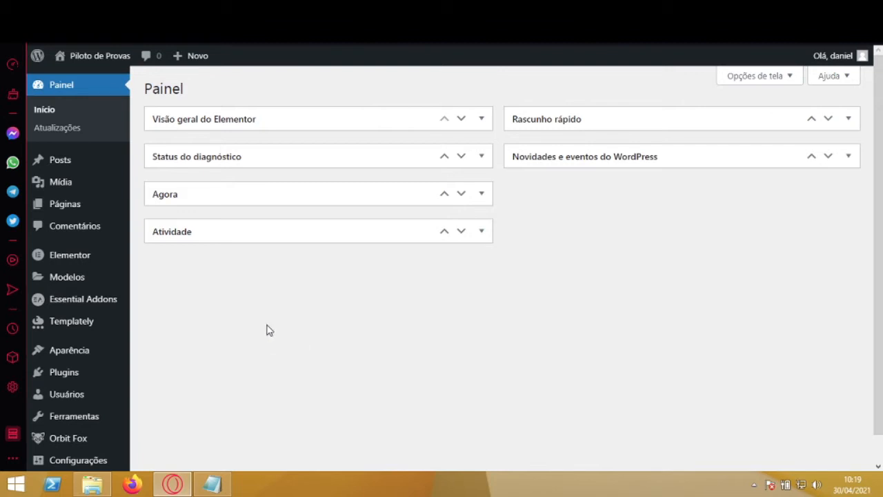
# Step: Search the plugins available for installation for "elementor"
pyautogui.moveTo(27, 371)
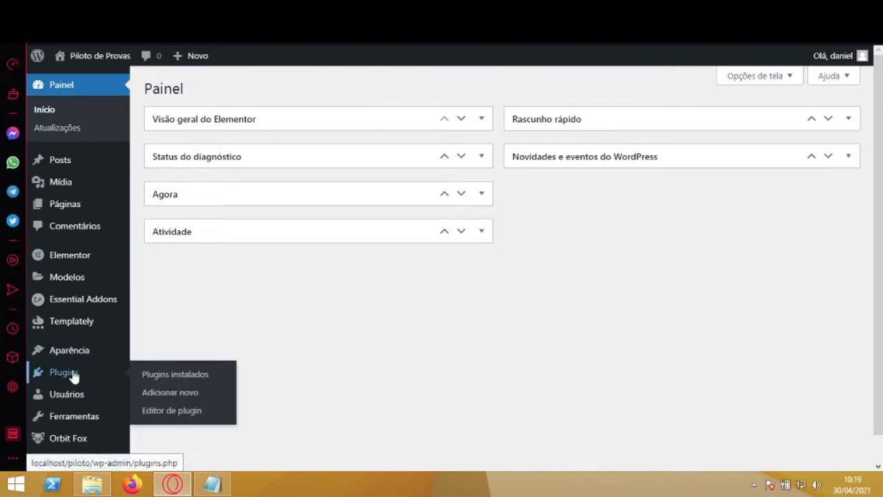
pyautogui.click(180, 393)
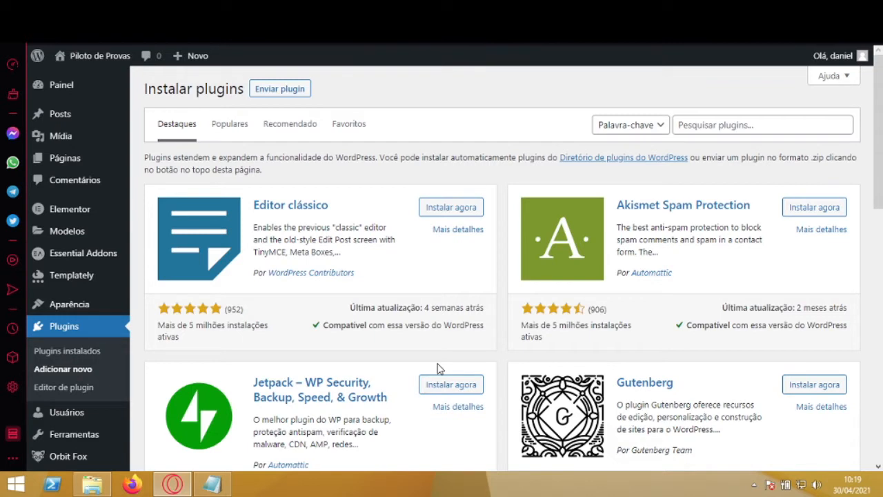
pyautogui.click(765, 125)
pyautogui.press('Down')
pyautogui.press('Return')
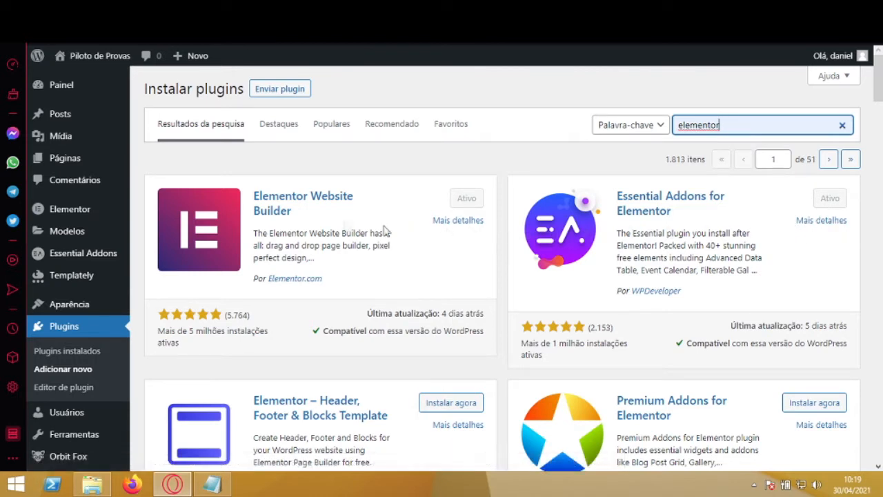
# Step: Open the Home page marked as "Página principal" for editing with Elementor
pyautogui.moveTo(58, 161)
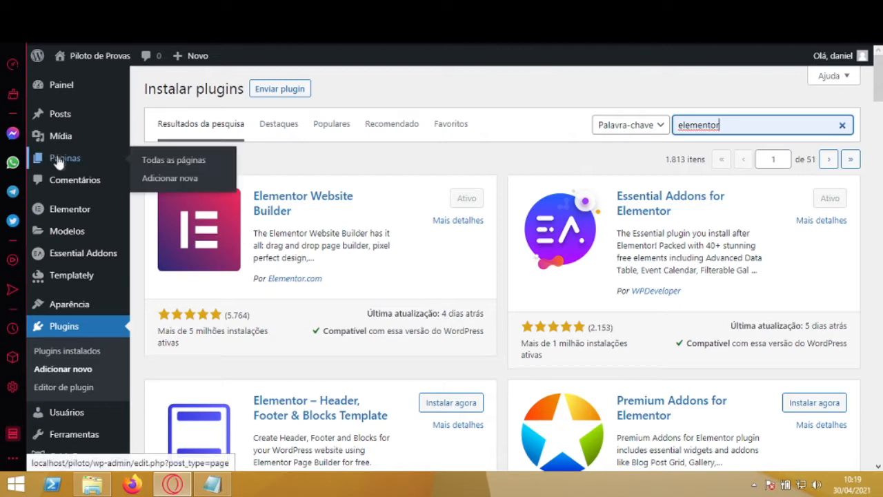
pyautogui.click(153, 163)
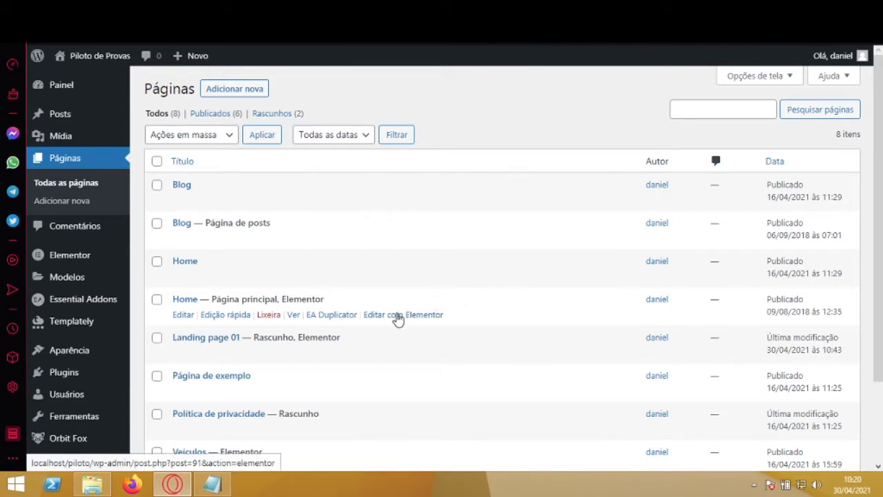
pyautogui.click(398, 316)
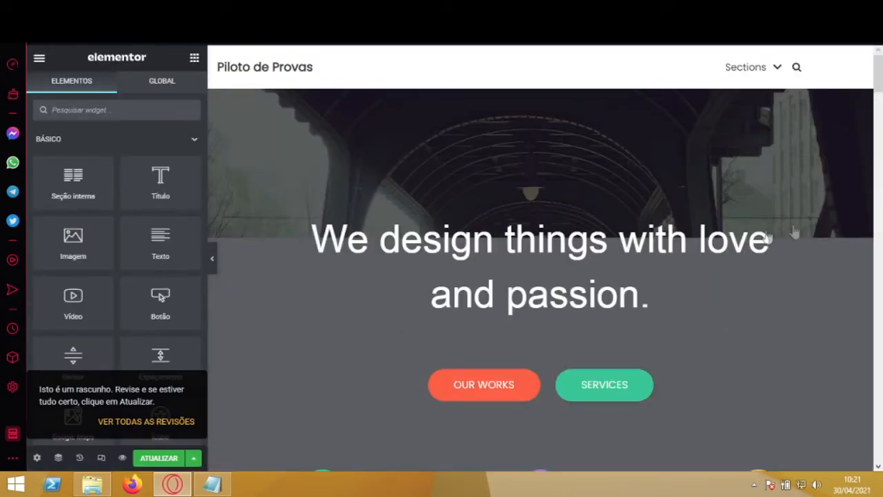
# Step: Add a new section with a single-column structure directly above the "Our Focus." section
pyautogui.scroll(-2, 882, 157)
pyautogui.moveTo(882, 157); pyautogui.dragTo(881, 56)
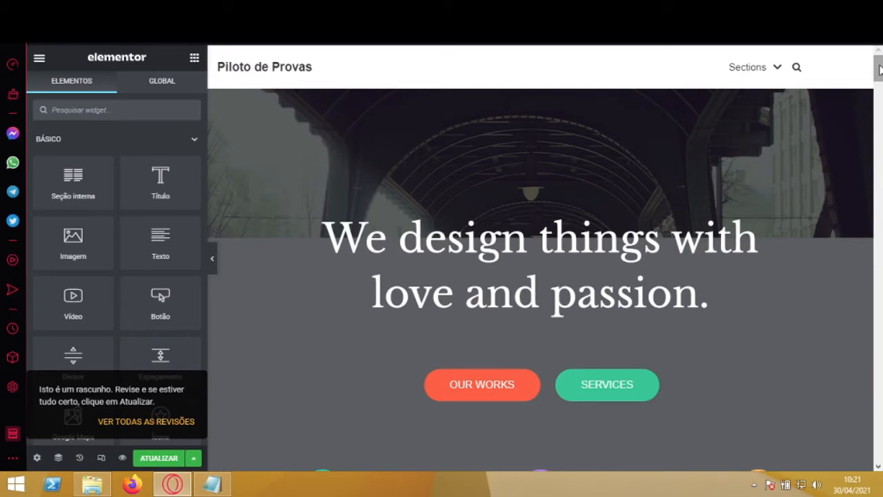
pyautogui.moveTo(880, 69)
pyautogui.mouseDown()
pyautogui.moveTo(879, 450)
pyautogui.moveTo(881, 59)
pyautogui.mouseUp()
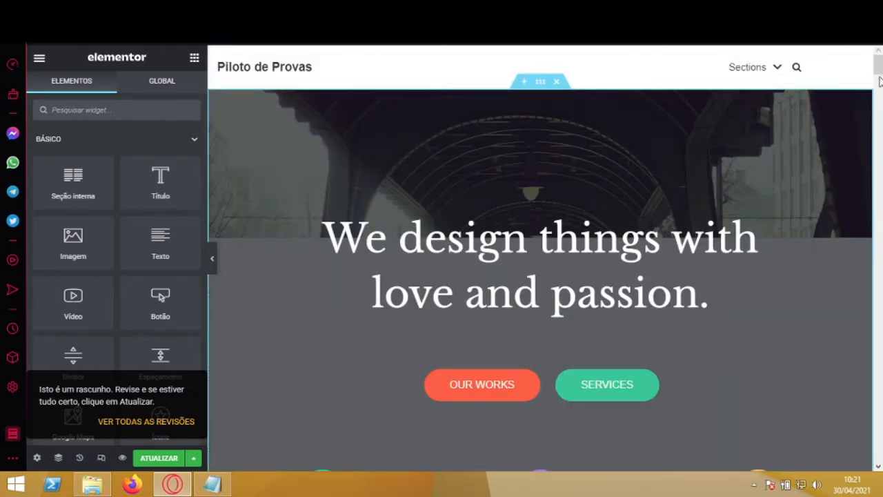
pyautogui.moveTo(881, 67); pyautogui.dragTo(880, 123)
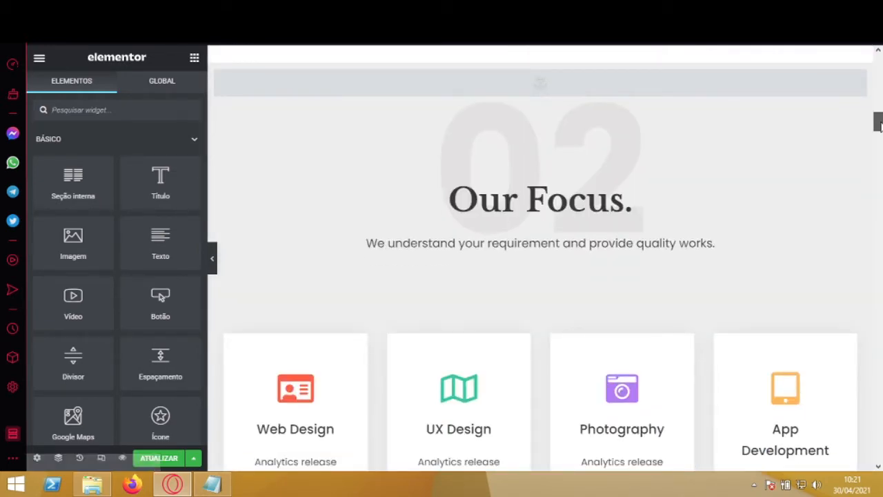
pyautogui.moveTo(880, 127); pyautogui.dragTo(882, 119)
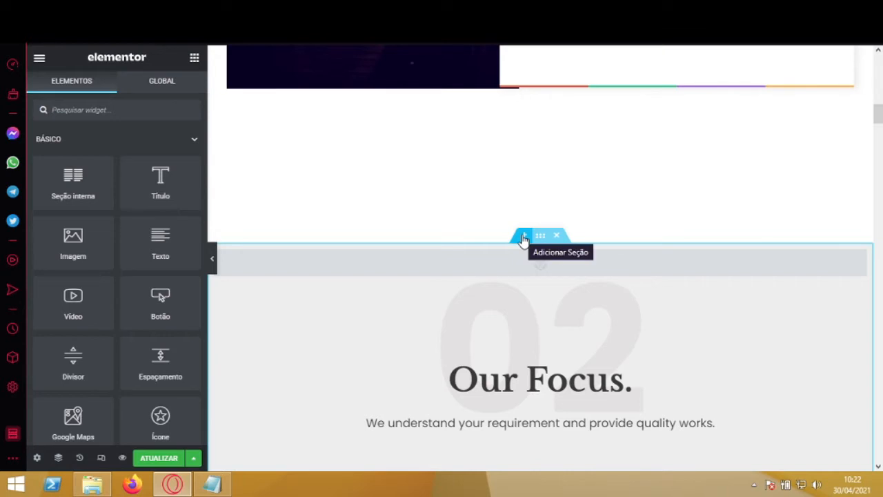
pyautogui.click(524, 237)
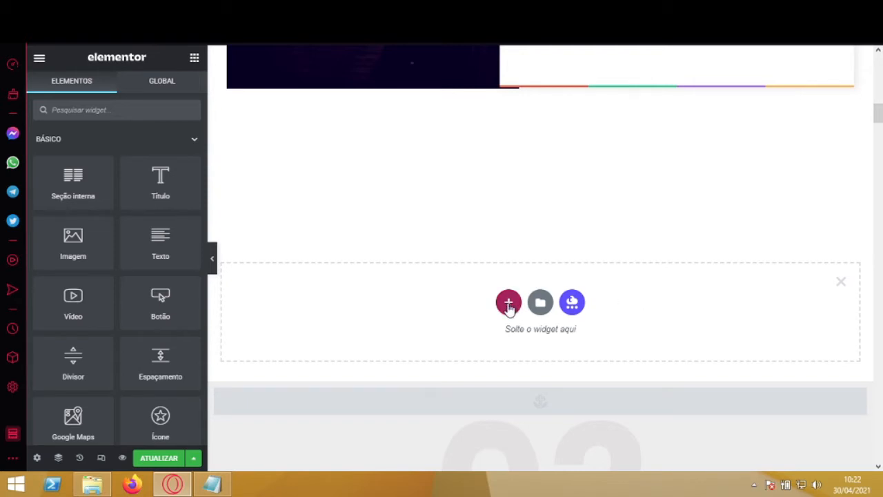
pyautogui.click(509, 304)
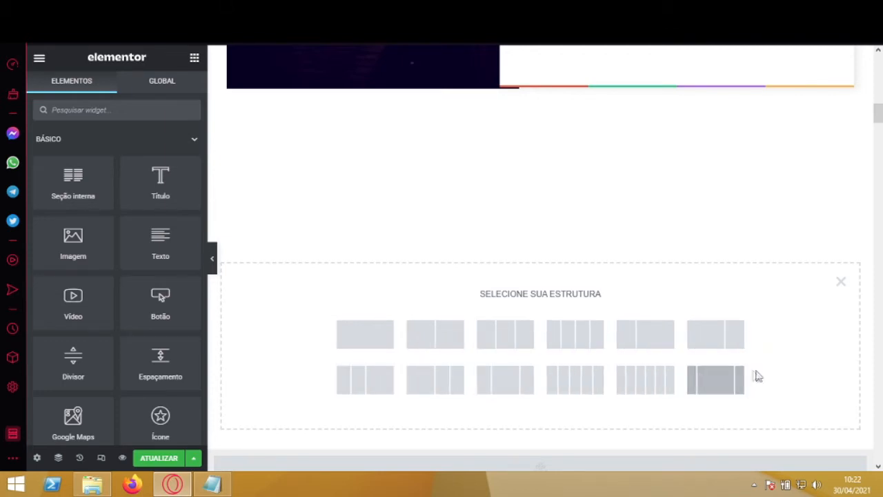
pyautogui.click(366, 338)
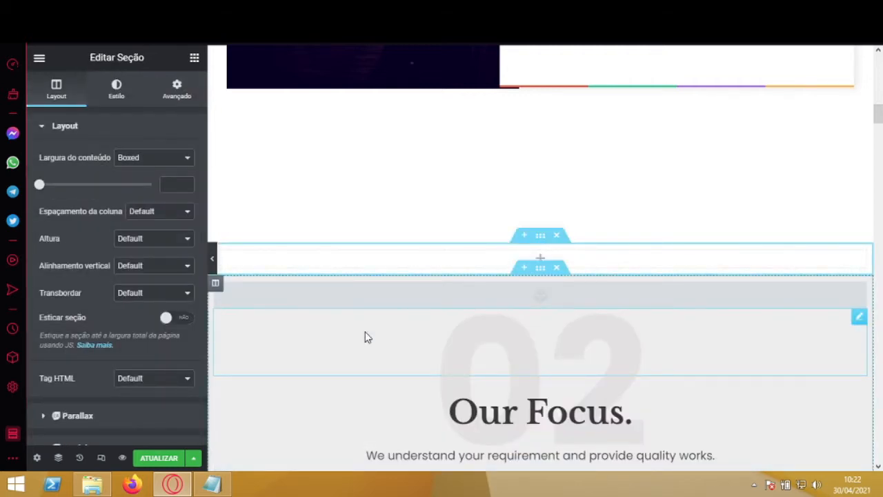
# Step: Enable "Esticar seção" for the new section and set its HTML tag to section
pyautogui.click(176, 320)
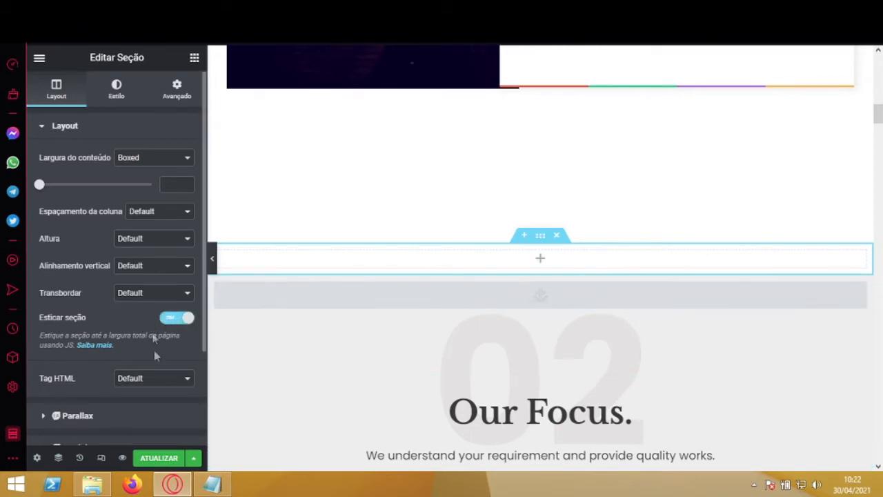
pyautogui.click(165, 381)
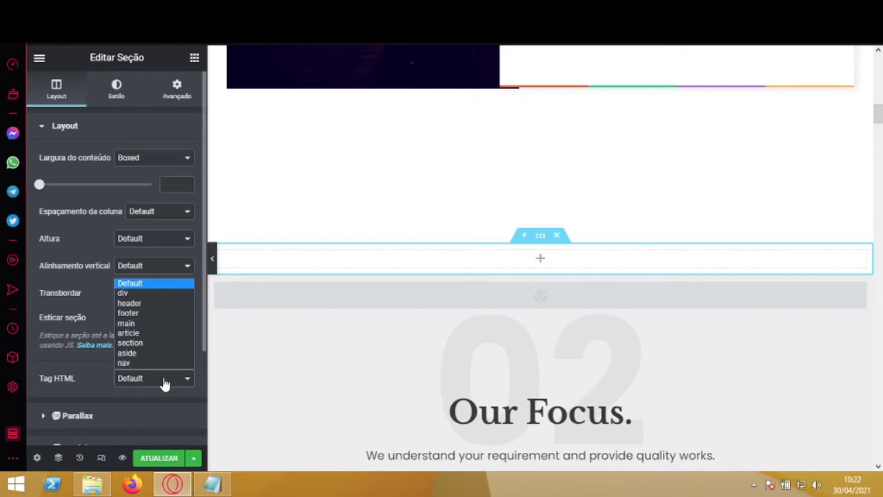
pyautogui.click(170, 343)
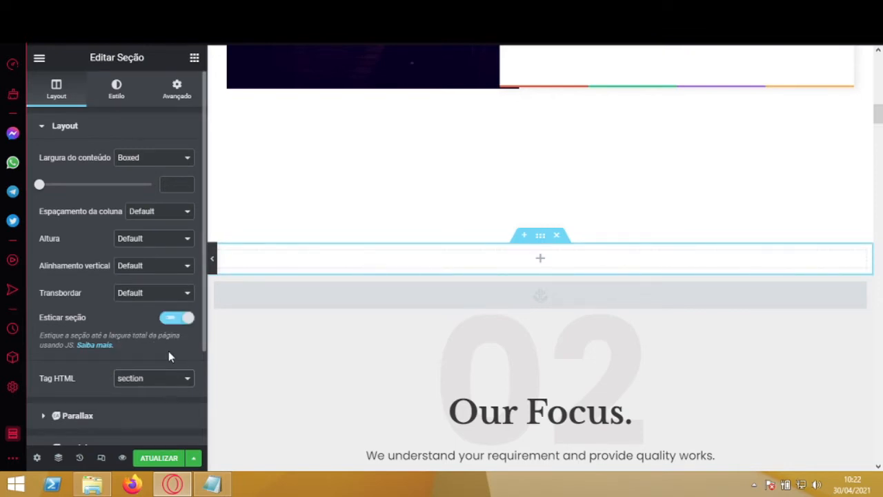
# Step: Search the widgets for "youtube" and place a Sticky Video widget in the new empty section
pyautogui.click(194, 61)
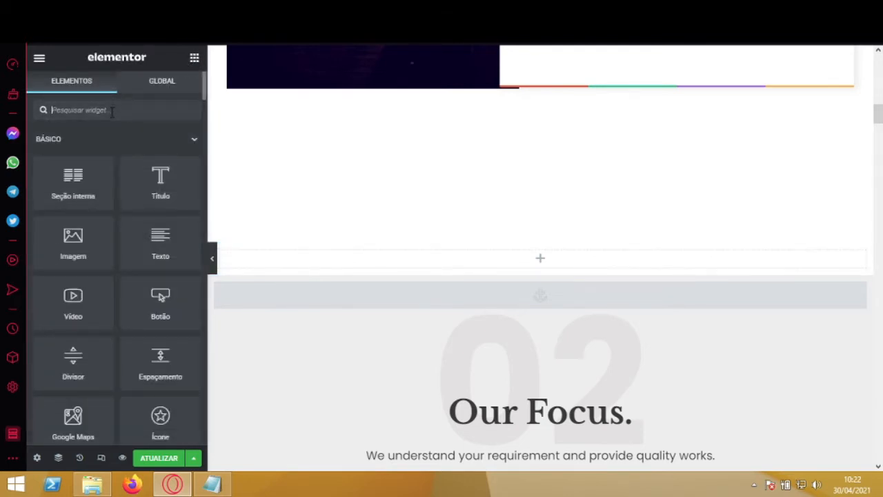
pyautogui.write('youtube')
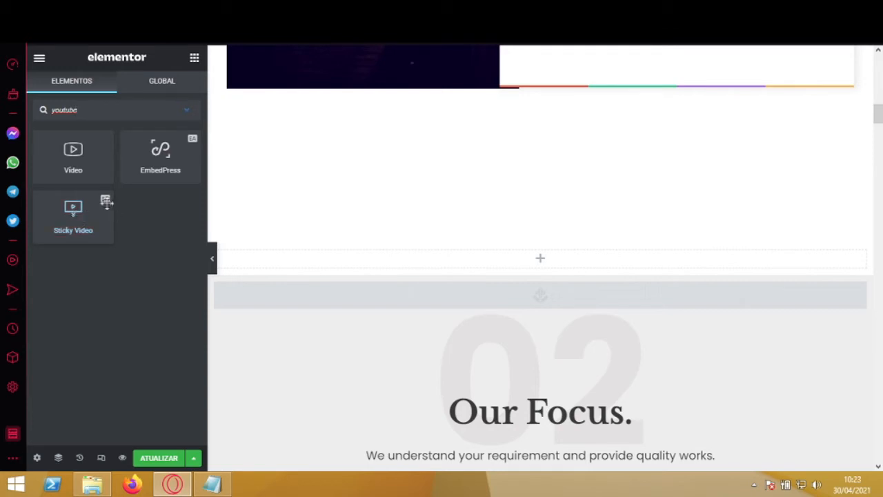
pyautogui.moveTo(72, 222); pyautogui.dragTo(541, 263)
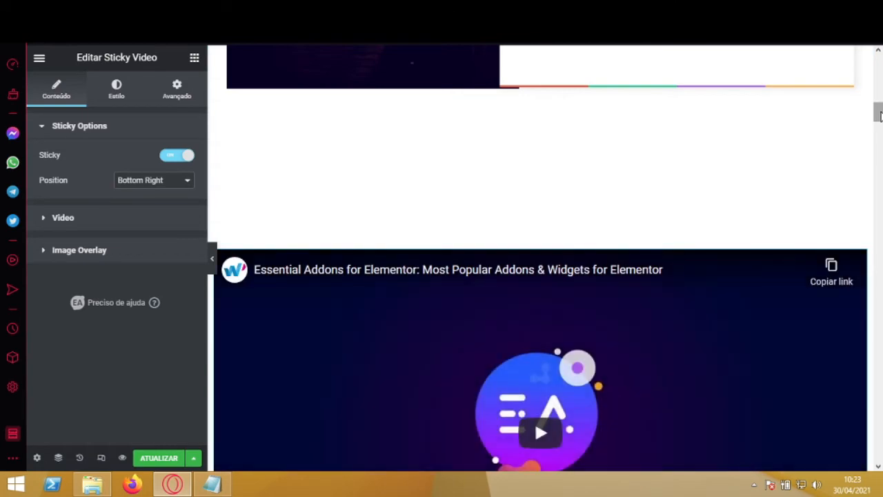
pyautogui.moveTo(881, 113)
pyautogui.mouseDown()
pyautogui.moveTo(881, 144)
pyautogui.moveTo(849, 134)
pyautogui.moveTo(881, 113)
pyautogui.moveTo(882, 121)
pyautogui.mouseUp()
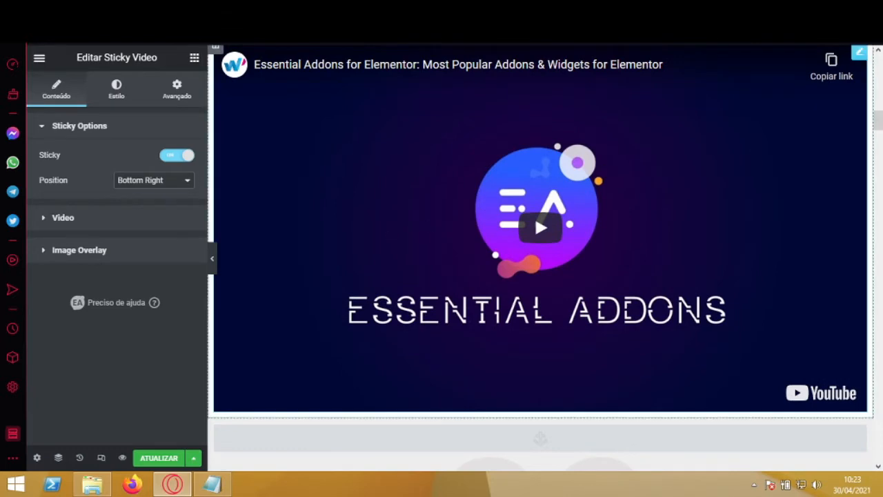
# Step: Switch to the YouTube channel page and copy the link address of the WordPress dark mode video
pyautogui.hotkey('ctrl', 'Tab')
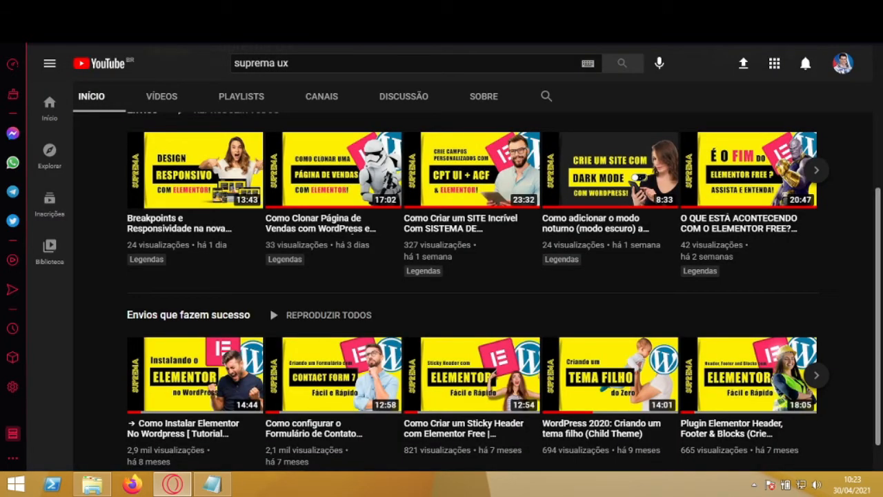
pyautogui.moveTo(586, 179)
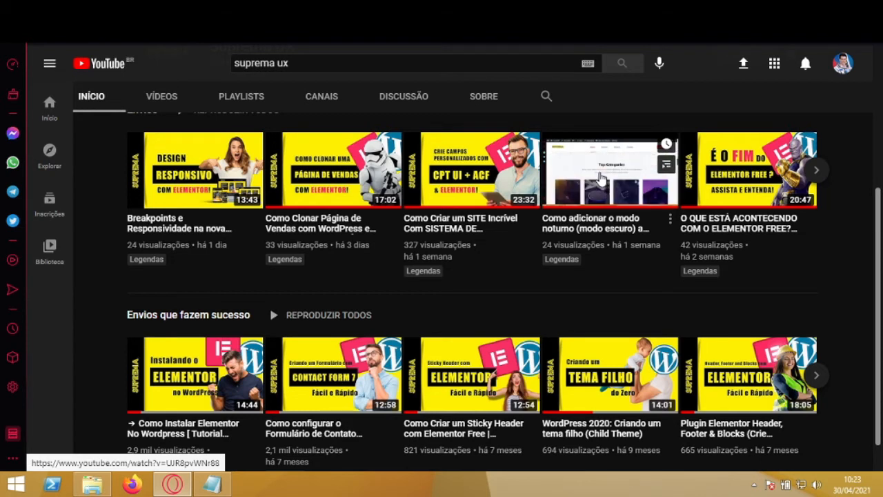
pyautogui.rightClick(601, 178)
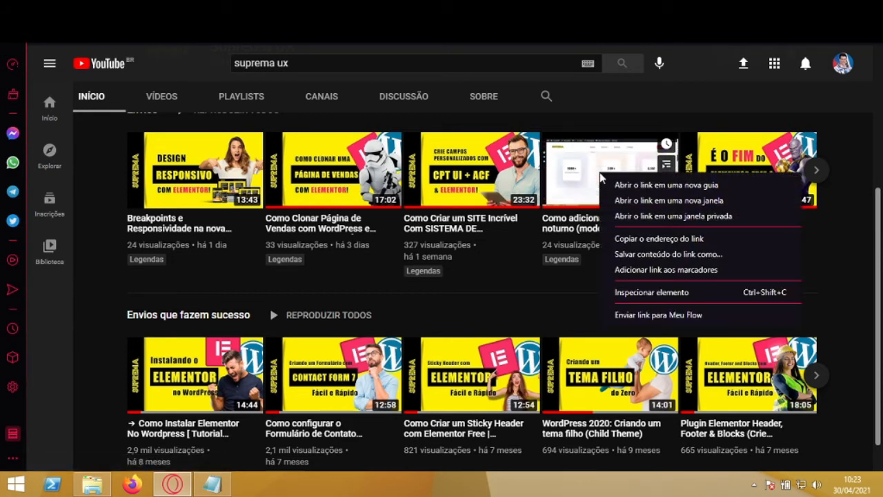
pyautogui.click(739, 240)
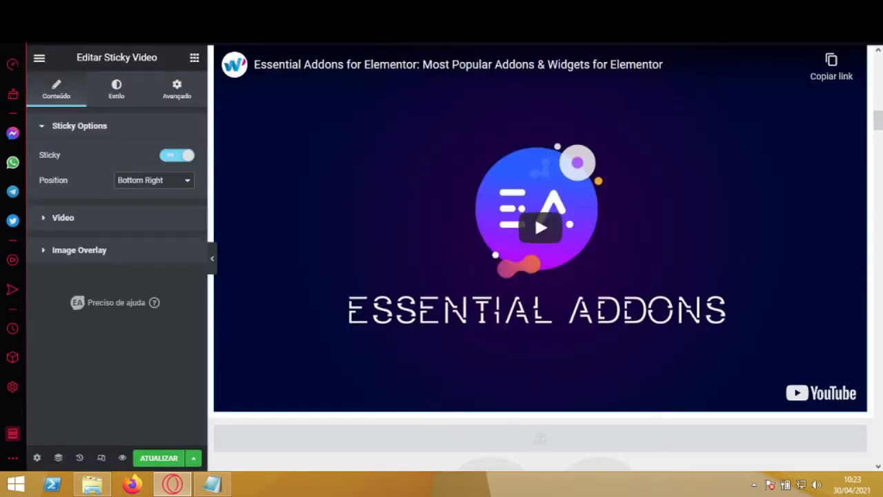
# Step: Back in Elementor, replace the Sticky Video's YouTube link with the copied dark mode video address and update the page
pyautogui.click(60, 129)
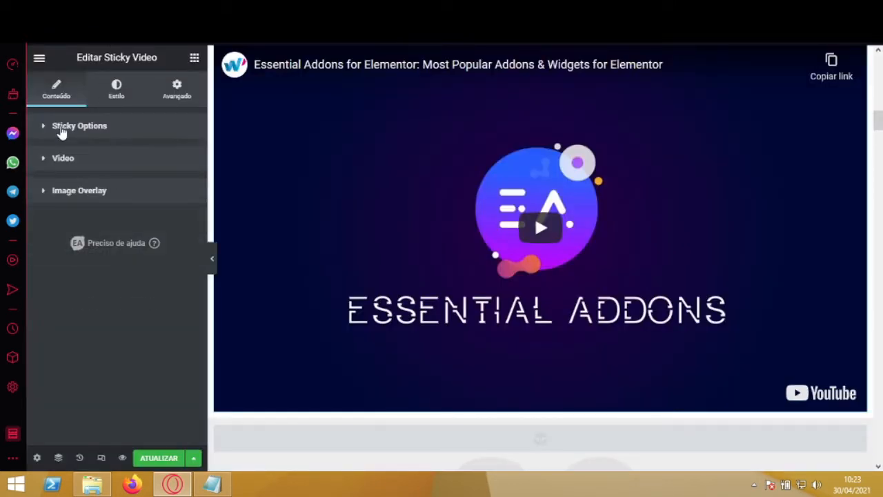
pyautogui.click(58, 160)
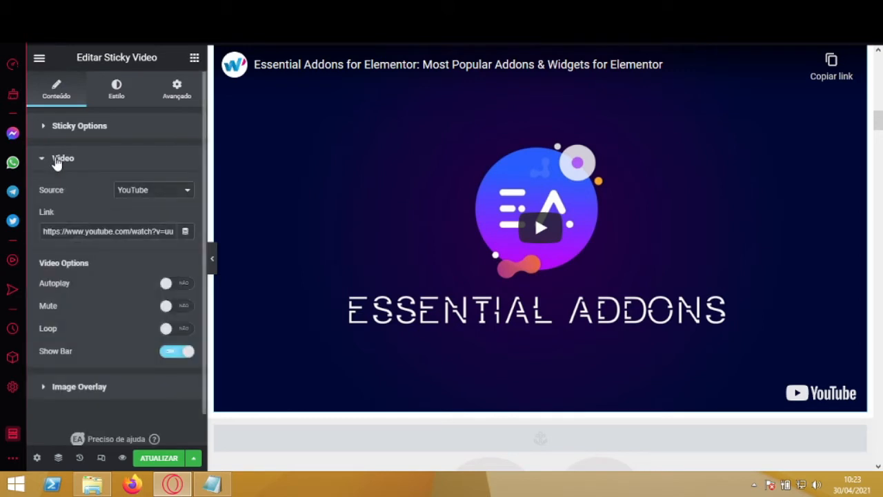
pyautogui.click(102, 228)
pyautogui.hotkey('ctrl', 'a')
pyautogui.hotkey('ctrl', 'v')
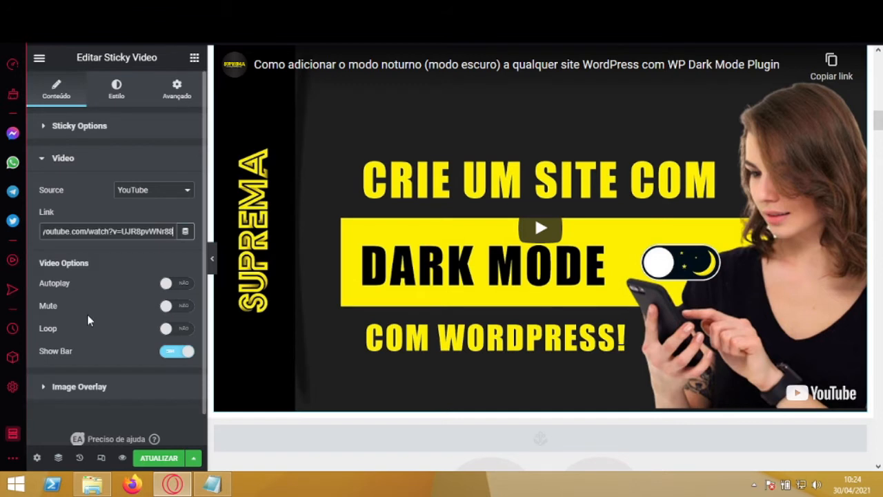
pyautogui.click(157, 458)
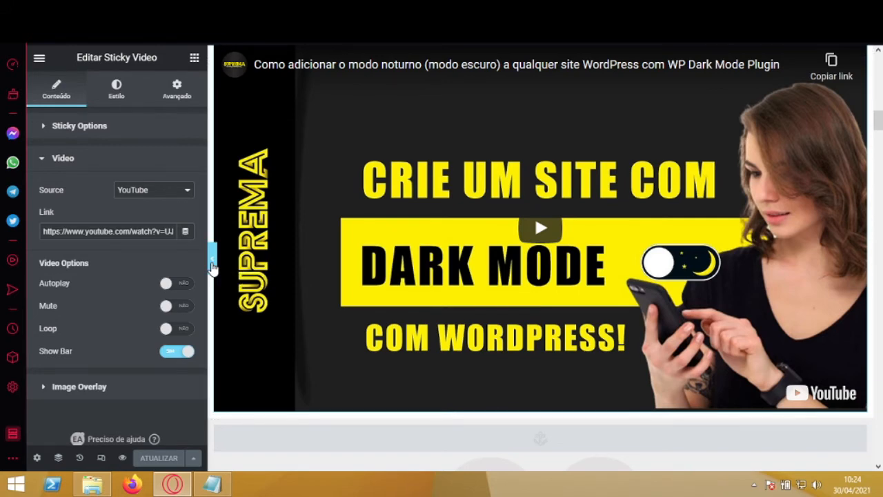
# Step: Examine the embedded video at full page width with the editing panel collapsed, and restore the panel
pyautogui.click(212, 264)
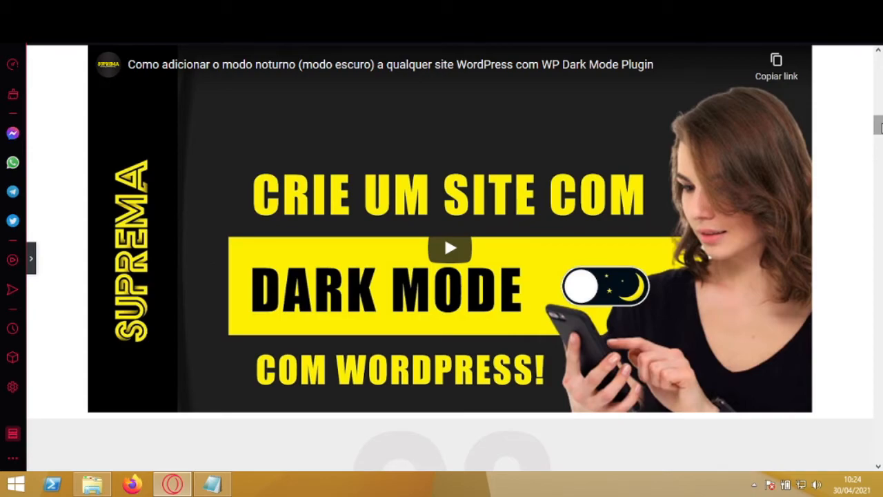
pyautogui.moveTo(878, 125)
pyautogui.mouseDown()
pyautogui.moveTo(879, 94)
pyautogui.moveTo(880, 348)
pyautogui.moveTo(879, 128)
pyautogui.mouseUp()
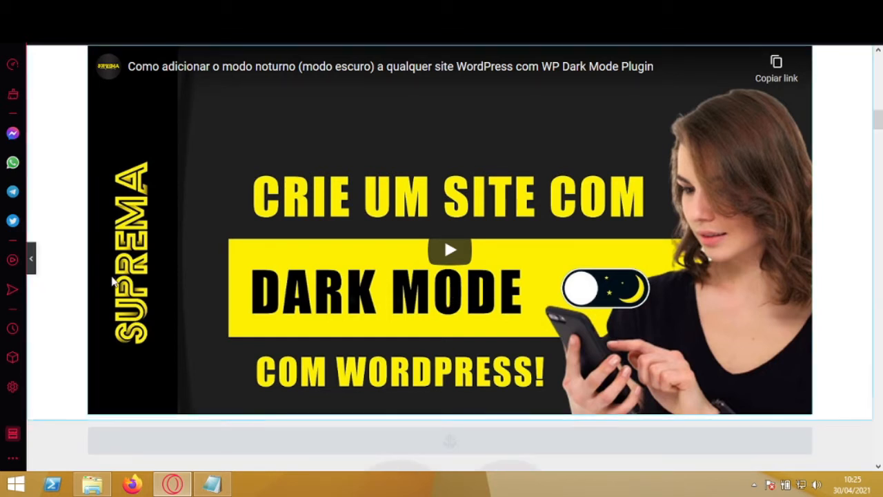
pyautogui.click(347, 291)
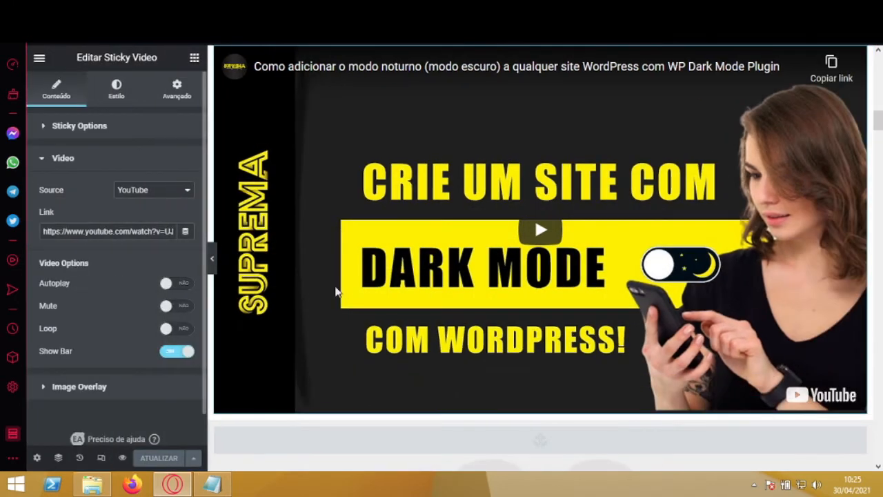
# Step: Preview the page's changes and play the embedded dark mode video with its sound muted
pyautogui.click(122, 458)
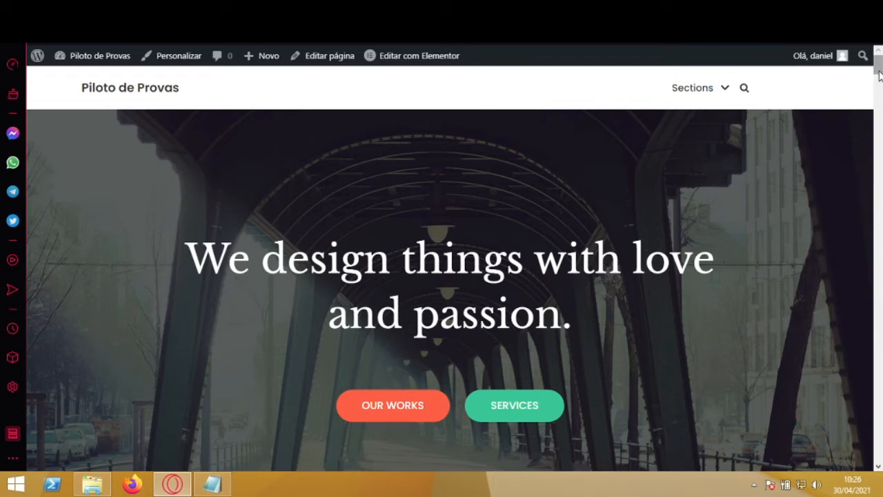
pyautogui.moveTo(880, 74); pyautogui.dragTo(881, 123)
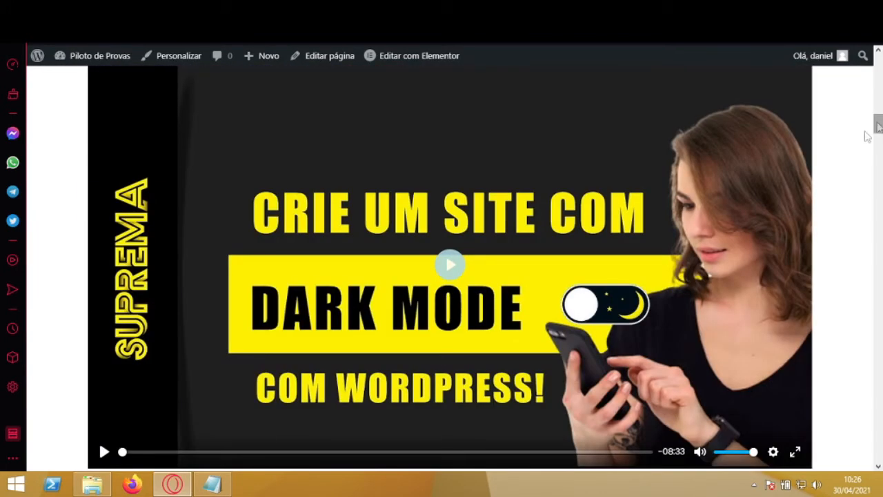
pyautogui.click(450, 264)
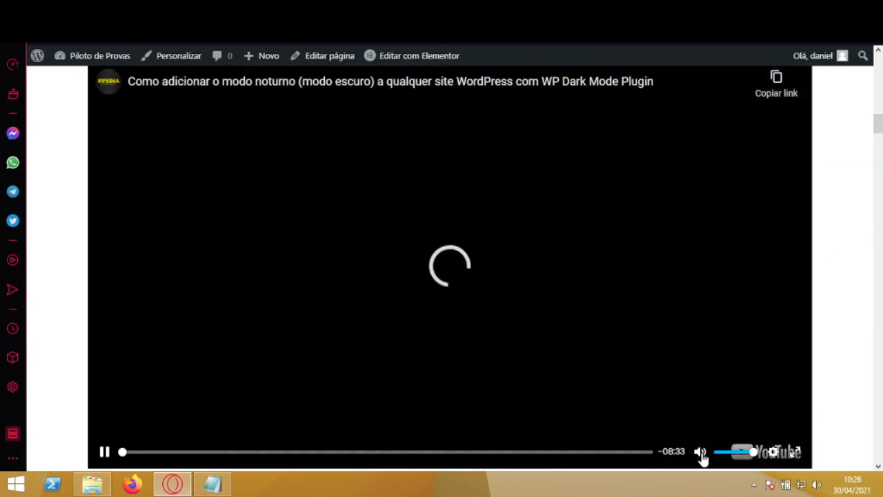
pyautogui.click(700, 452)
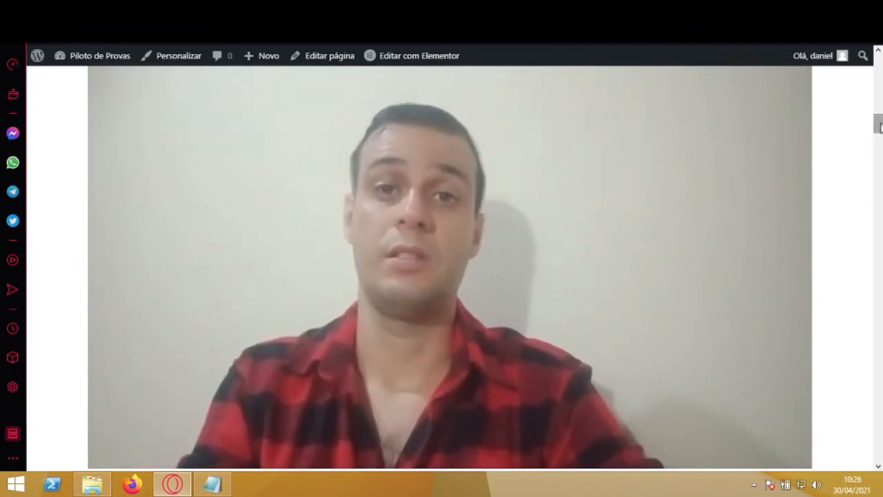
# Step: Check how the playing video follows the preview page from section to section, return to its original place and pause it
pyautogui.scroll(-2, 879, 151)
pyautogui.scroll(-10, 878, 151)
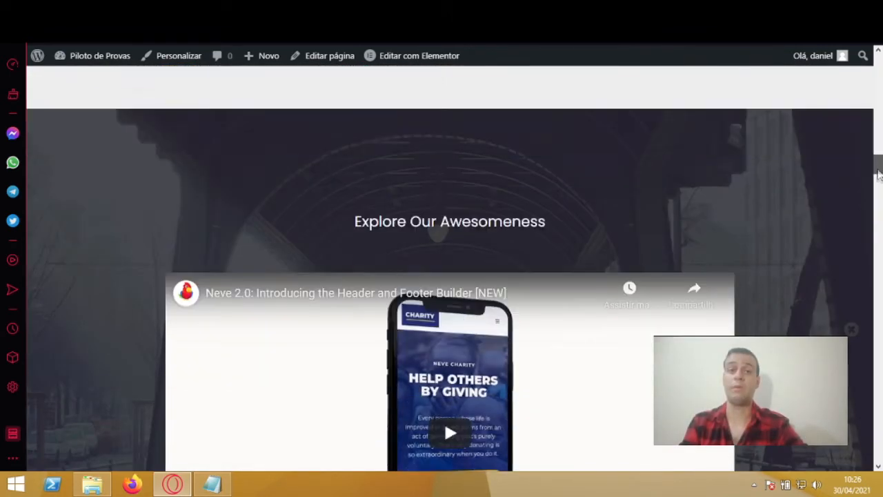
pyautogui.scroll(-10, 878, 185)
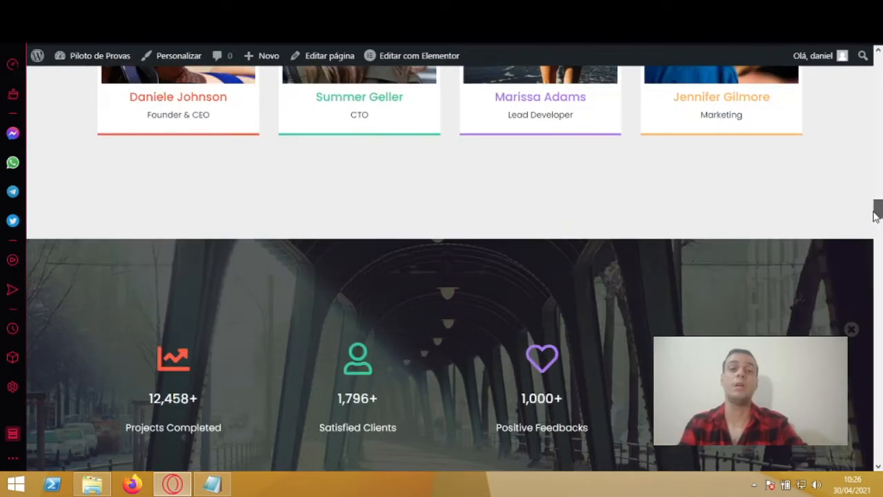
pyautogui.moveTo(876, 215); pyautogui.dragTo(875, 349)
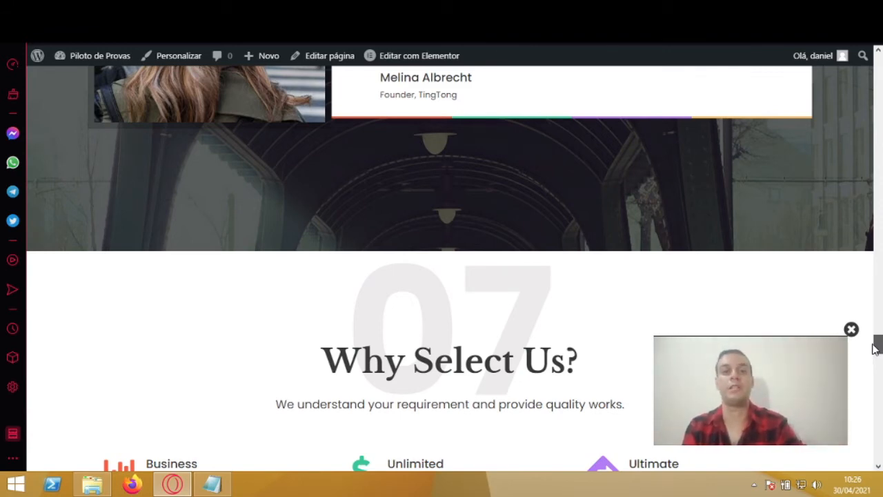
pyautogui.moveTo(875, 349); pyautogui.dragTo(880, 325)
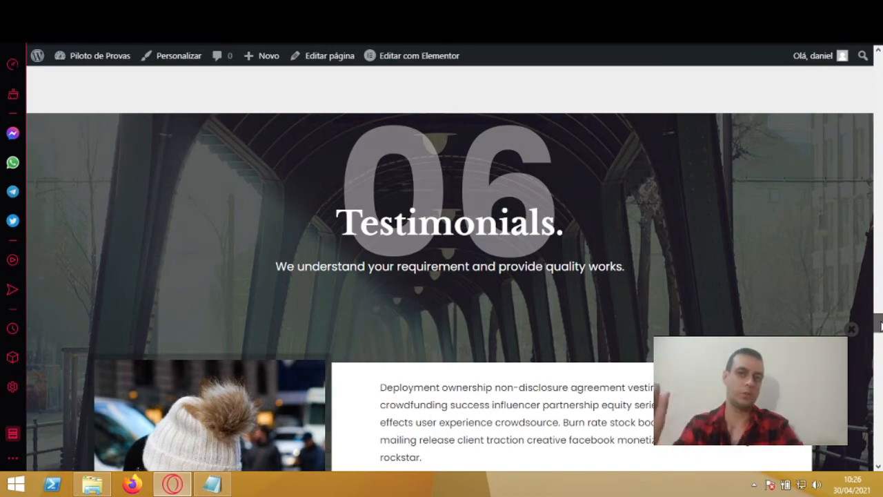
pyautogui.moveTo(880, 324); pyautogui.dragTo(879, 268)
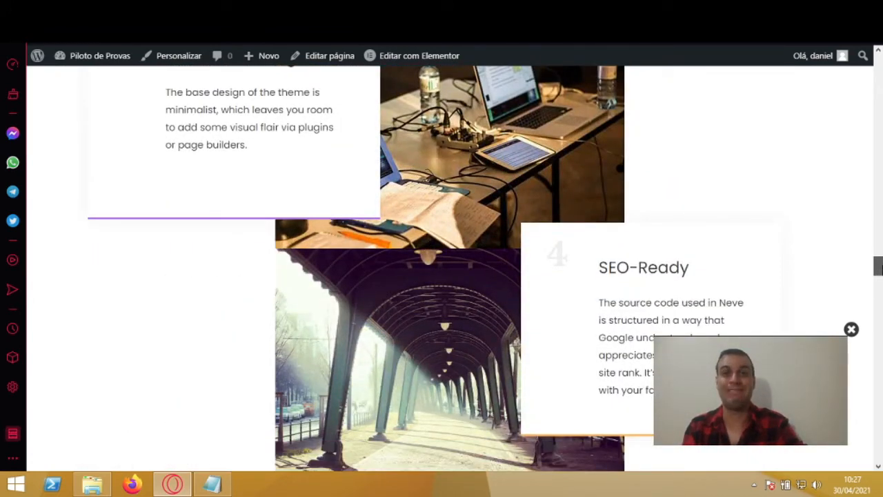
pyautogui.moveTo(878, 268); pyautogui.dragTo(881, 126)
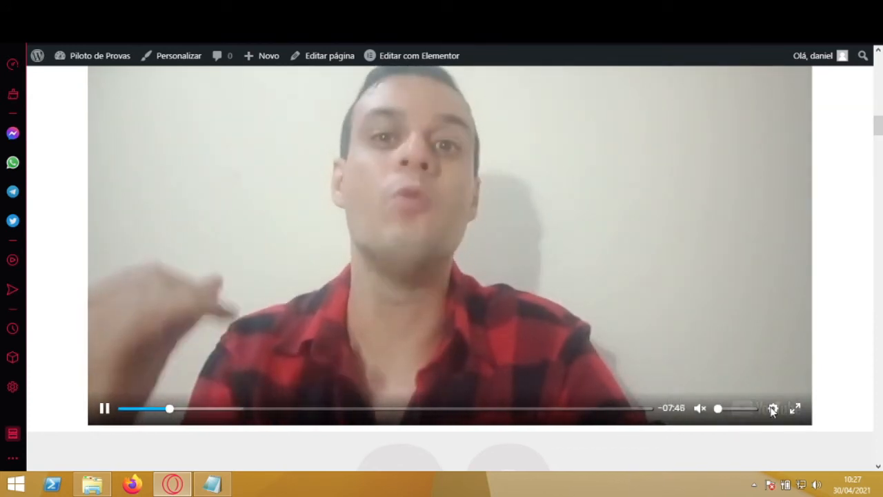
pyautogui.click(773, 409)
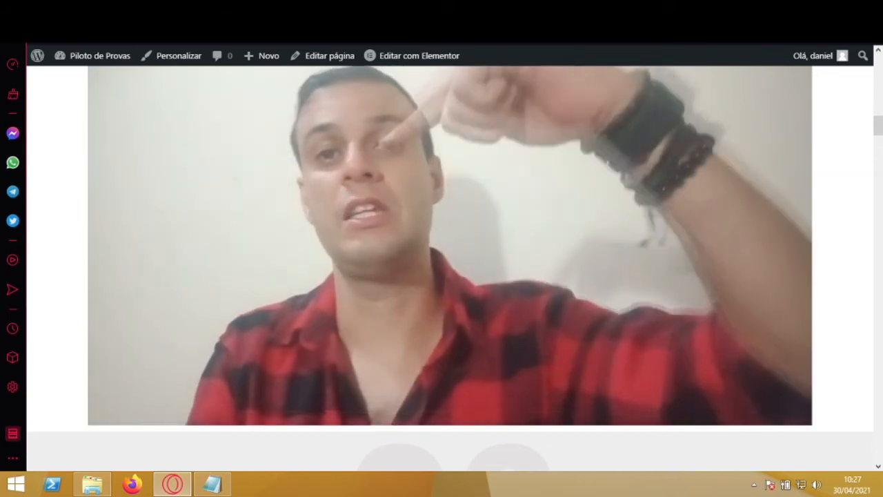
pyautogui.click(105, 411)
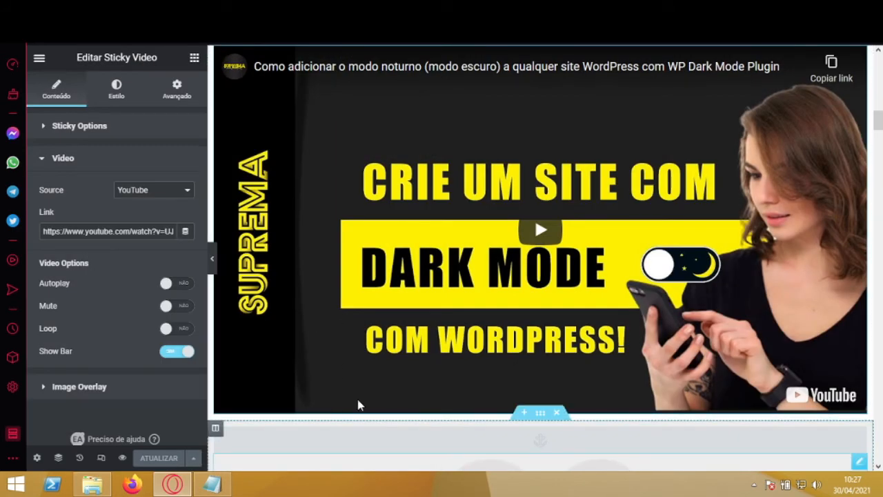
# Step: Back in Elementor, enable the Sticky Video's image overlay and insert apple-cucumbert-smoothie.jpg from the media library as its image
pyautogui.click(90, 166)
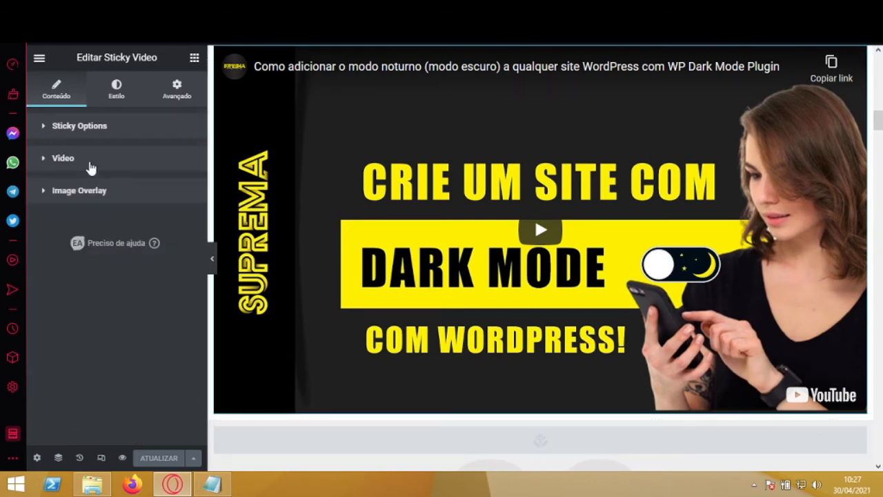
pyautogui.click(116, 200)
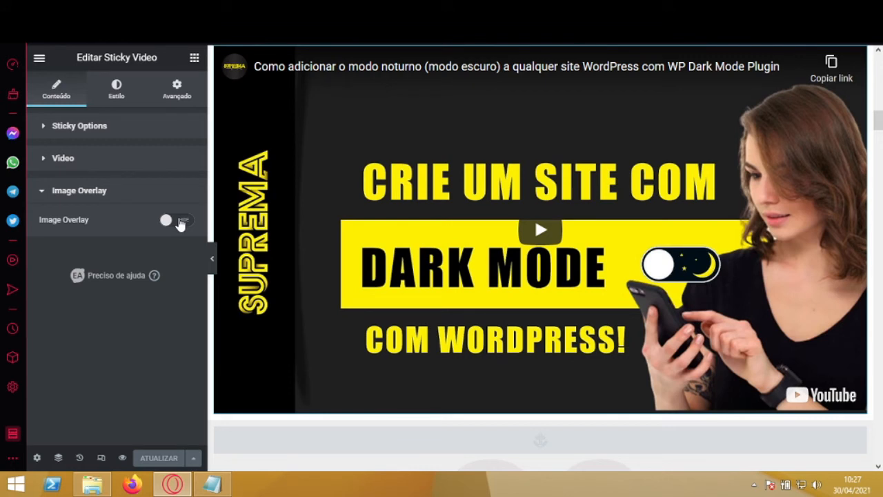
pyautogui.click(180, 221)
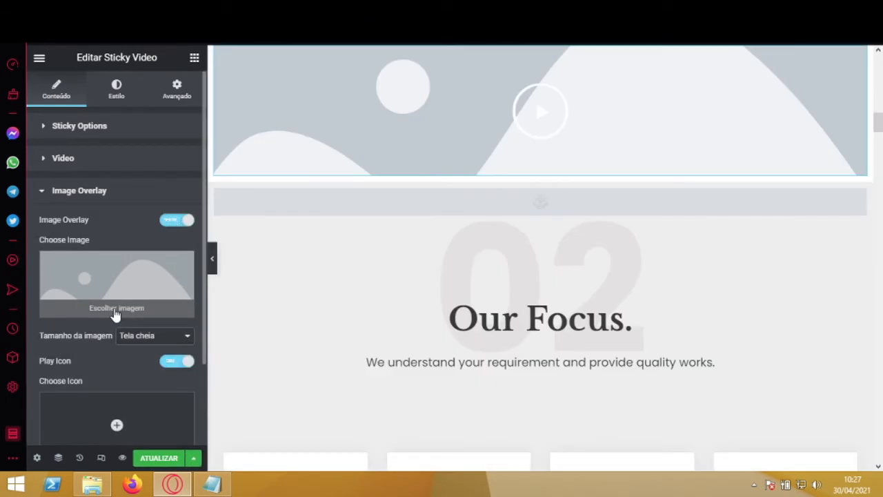
pyautogui.click(115, 312)
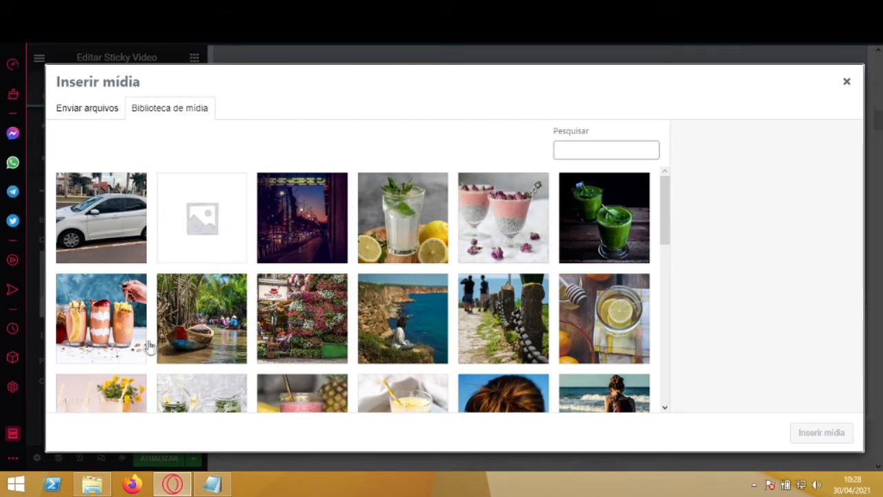
pyautogui.click(105, 321)
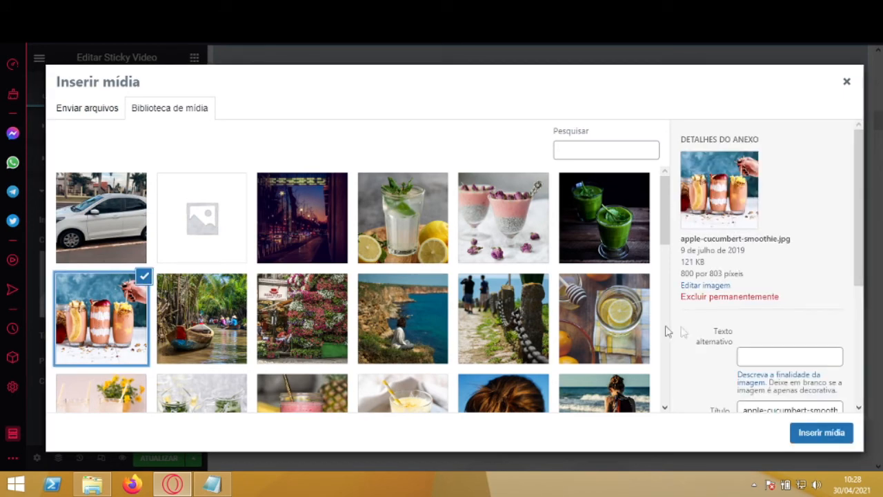
pyautogui.click(819, 437)
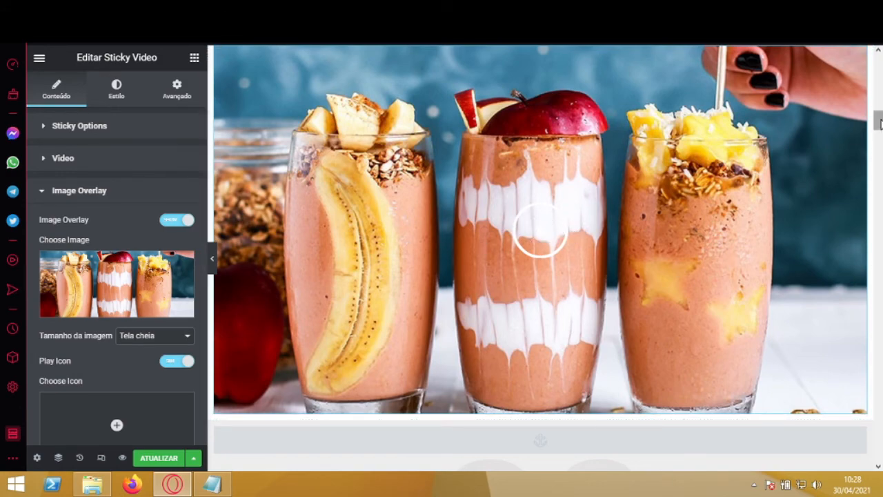
# Step: Look over the smoothie overlay and its play icon options, and update the page
pyautogui.moveTo(880, 119); pyautogui.dragTo(881, 124)
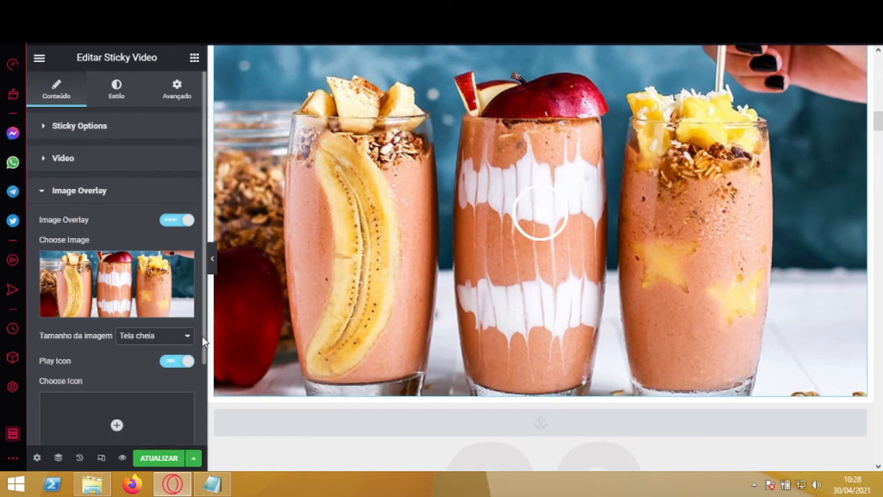
pyautogui.scroll(-2, 204, 341)
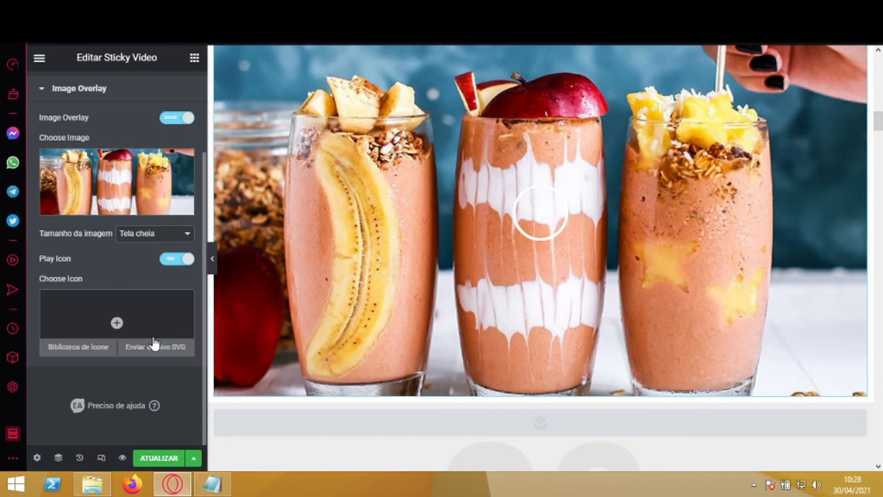
pyautogui.click(159, 459)
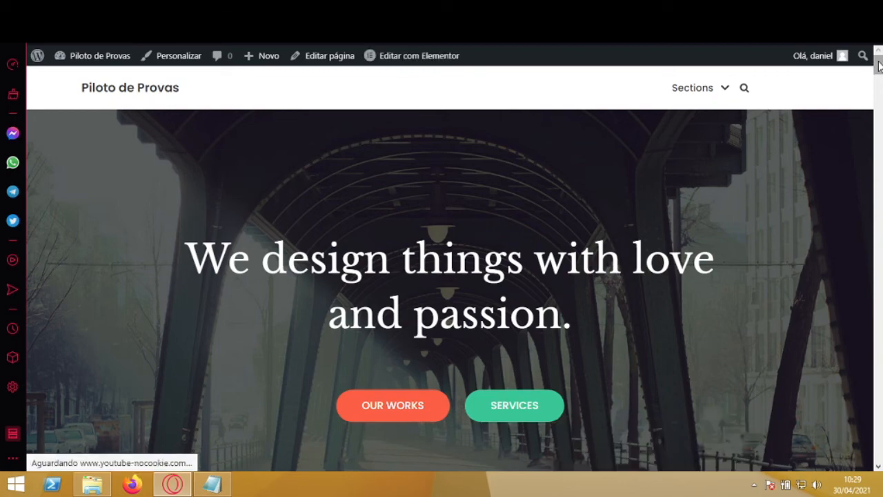
# Step: In the page preview, start the video from its smoothie overlay image and pause it
pyautogui.moveTo(879, 64); pyautogui.dragTo(879, 126)
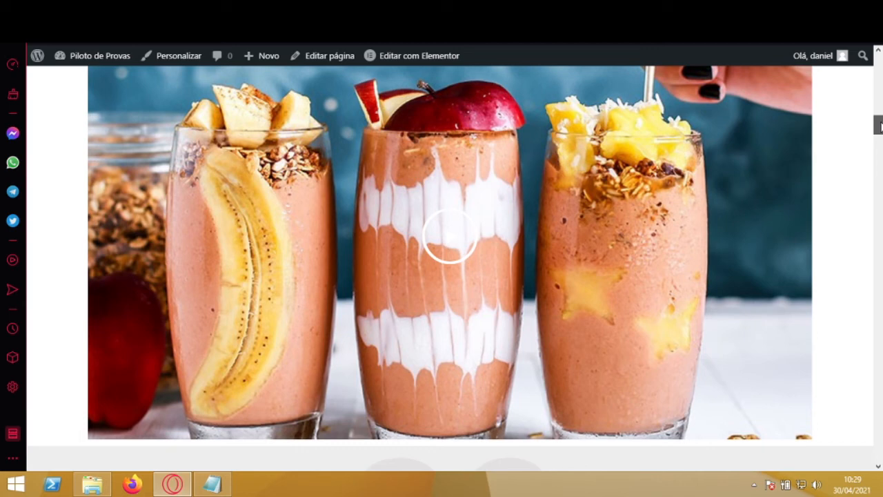
pyautogui.click(459, 239)
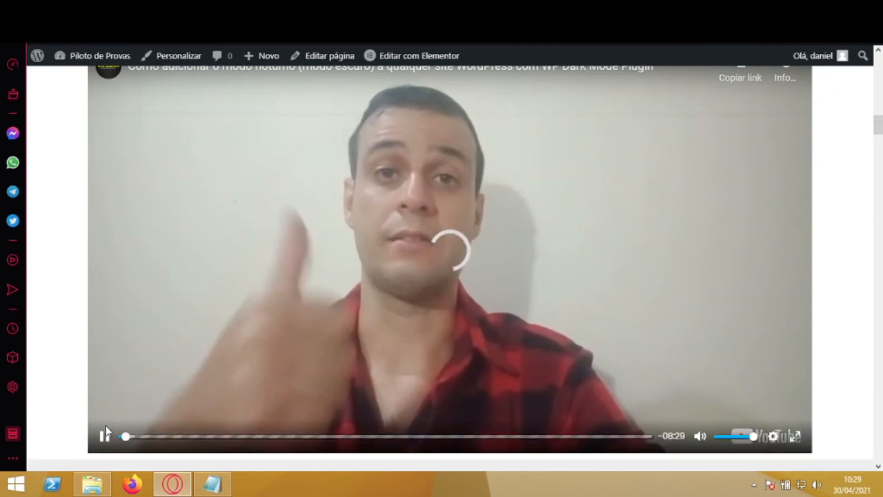
pyautogui.click(105, 435)
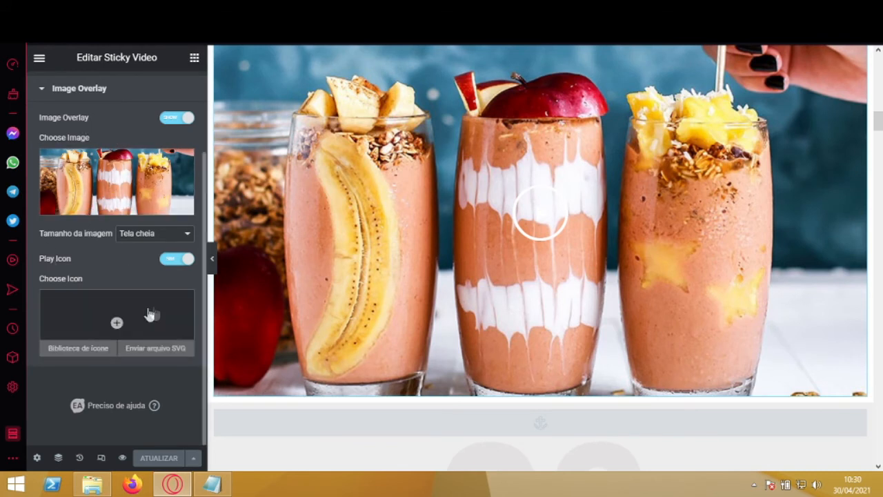
# Step: Back in Elementor, review the overlay's image size choices and the Sticky Video's video and sticky options
pyautogui.click(168, 234)
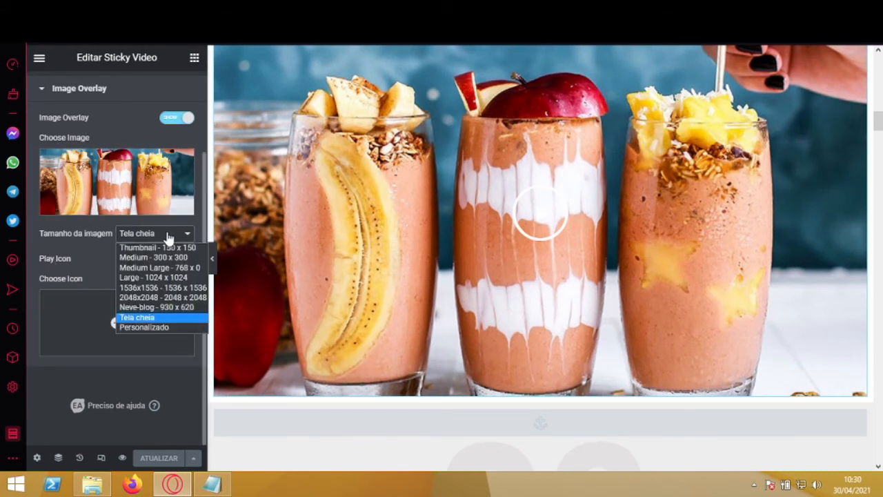
pyautogui.click(180, 359)
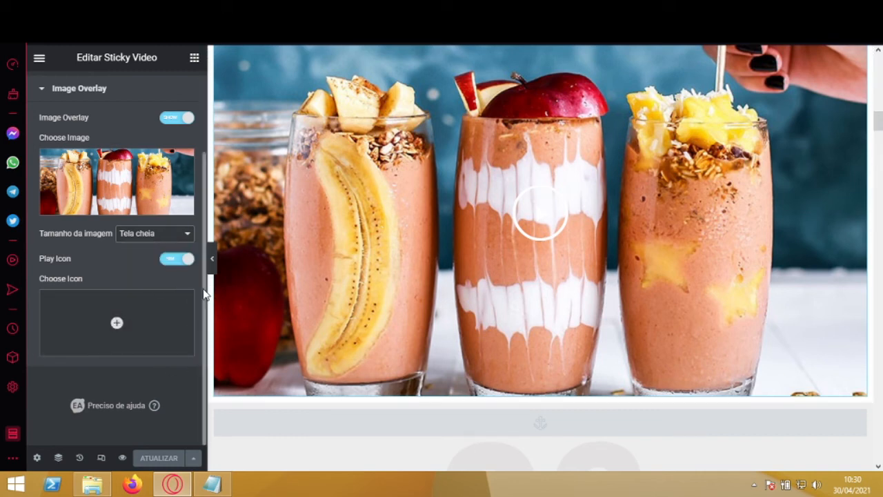
pyautogui.scroll(3, 159, 206)
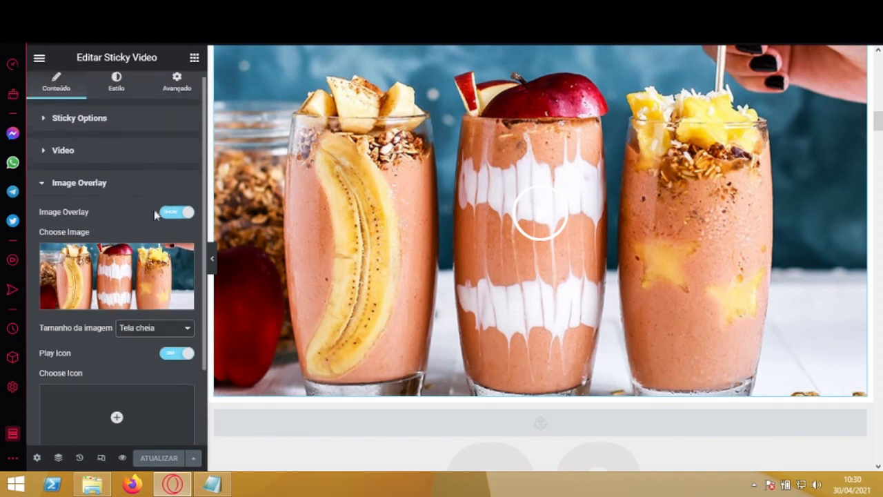
pyautogui.click(81, 158)
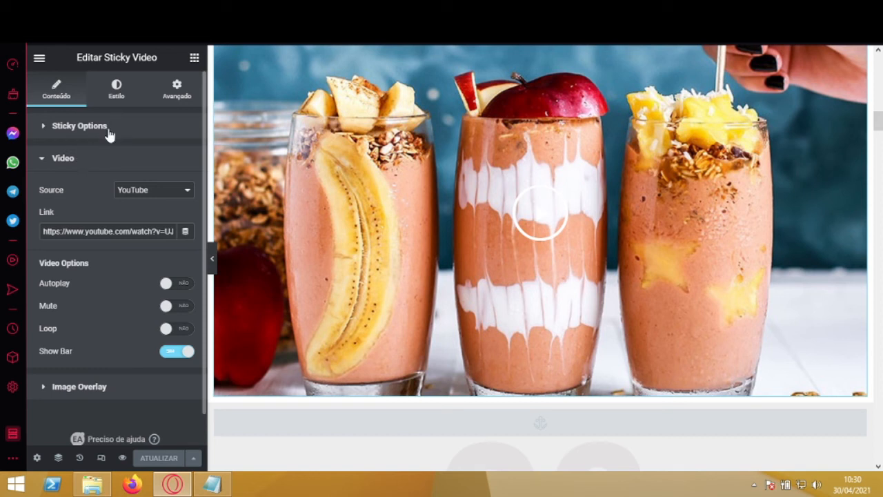
pyautogui.click(108, 133)
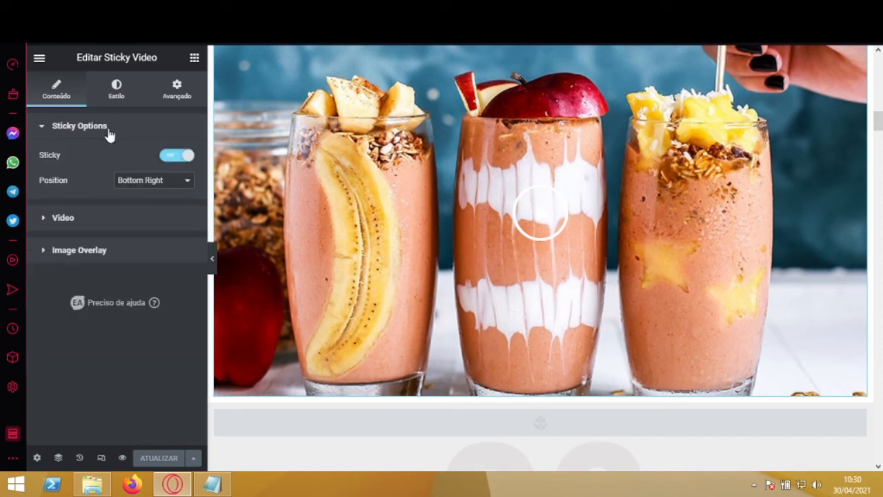
# Step: Review the Sticky Video's advanced setting groups, from margin and padding to custom CSS, and return to its content settings
pyautogui.click(180, 93)
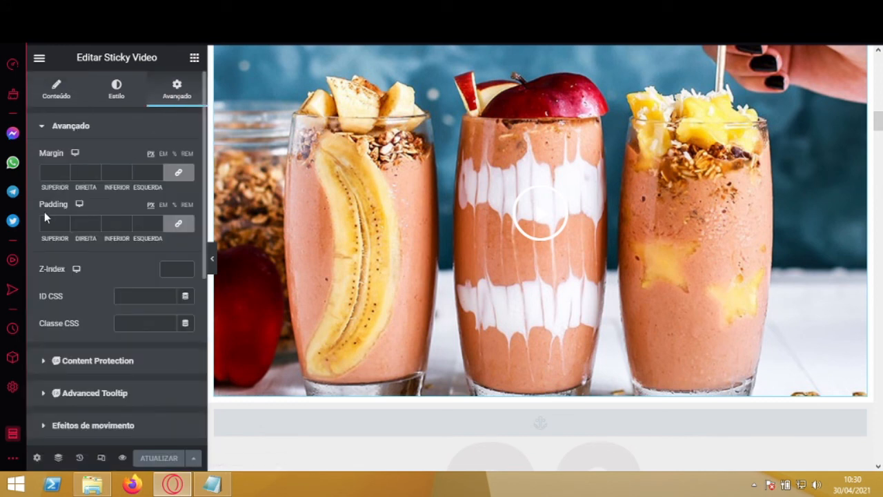
pyautogui.click(108, 127)
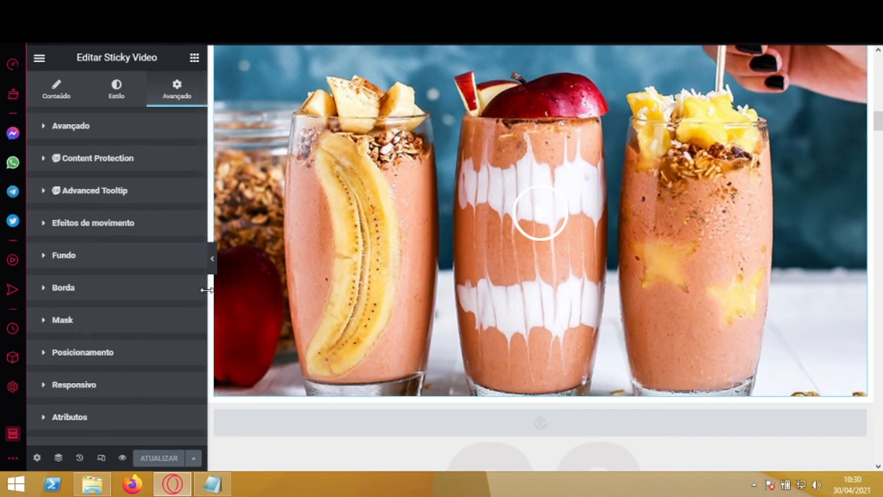
pyautogui.scroll(-2, 199, 335)
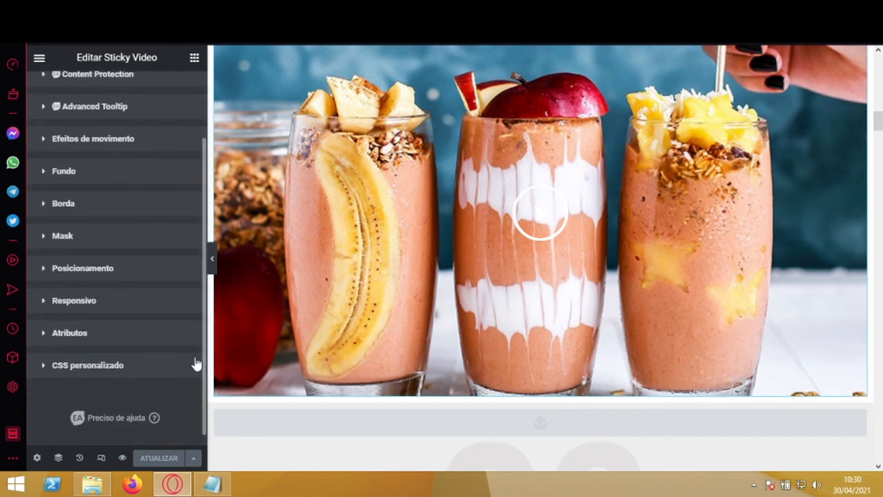
pyautogui.scroll(2, 197, 355)
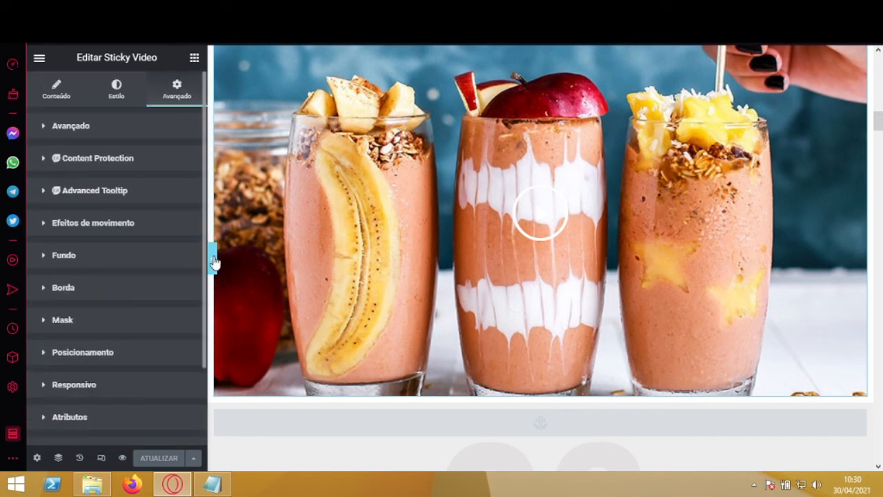
pyautogui.click(60, 96)
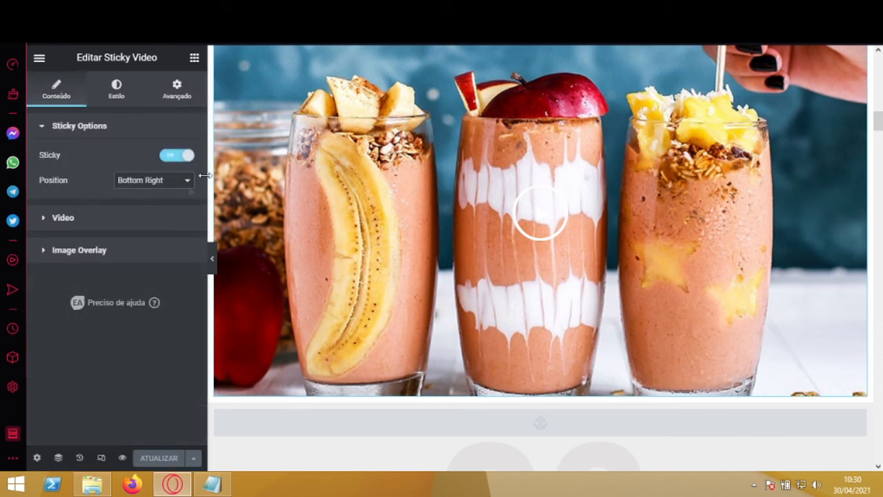